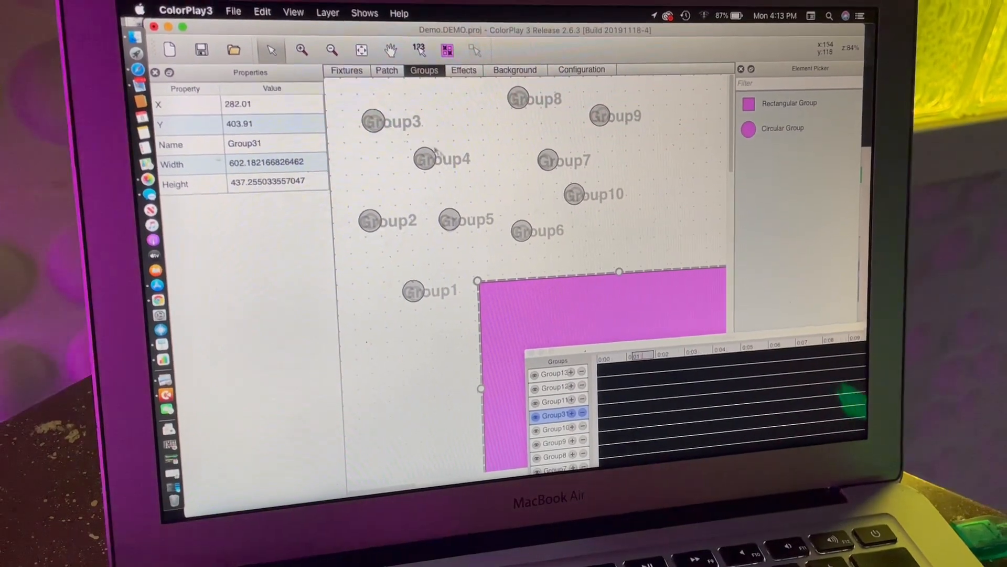
# Move the Group31 rectangle so it encloses Group1–Group10, then go to the effects workspace
pyautogui.moveTo(576, 324); pyautogui.dragTo(422, 130)
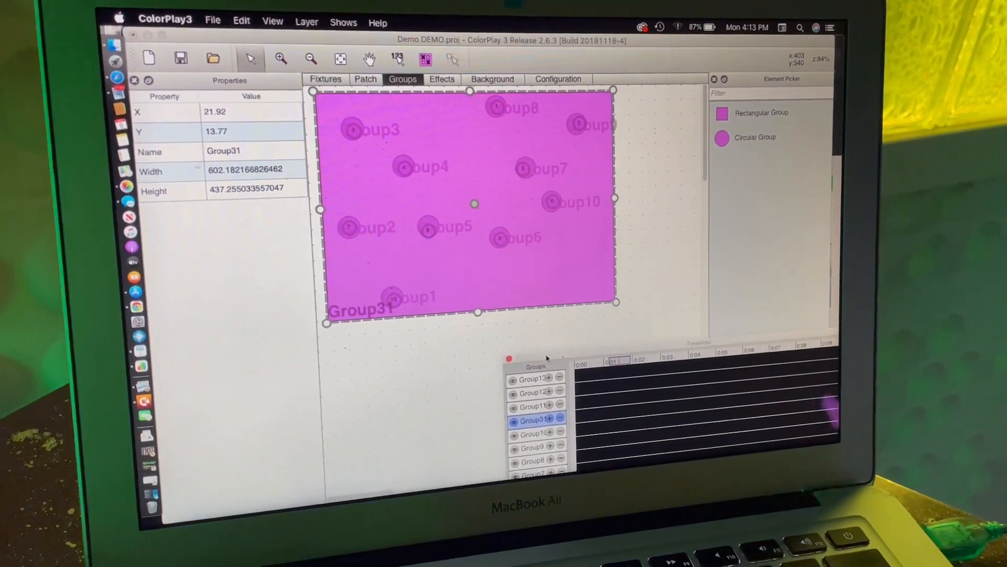
pyautogui.click(424, 71)
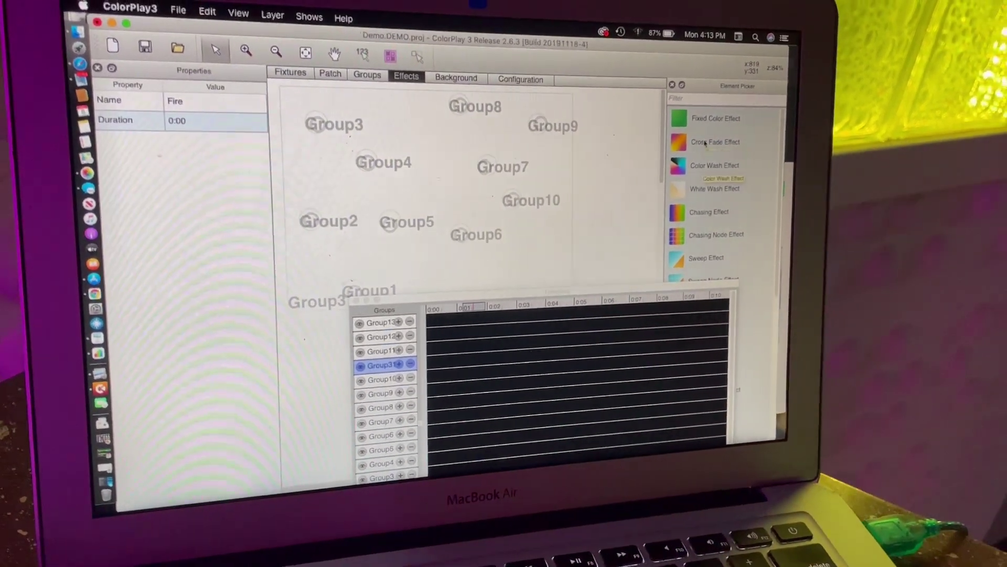
# Place a Cross Fade effect on the Group31 row of the timeline and play the show
pyautogui.click(767, 125)
pyautogui.moveTo(693, 137); pyautogui.dragTo(472, 315)
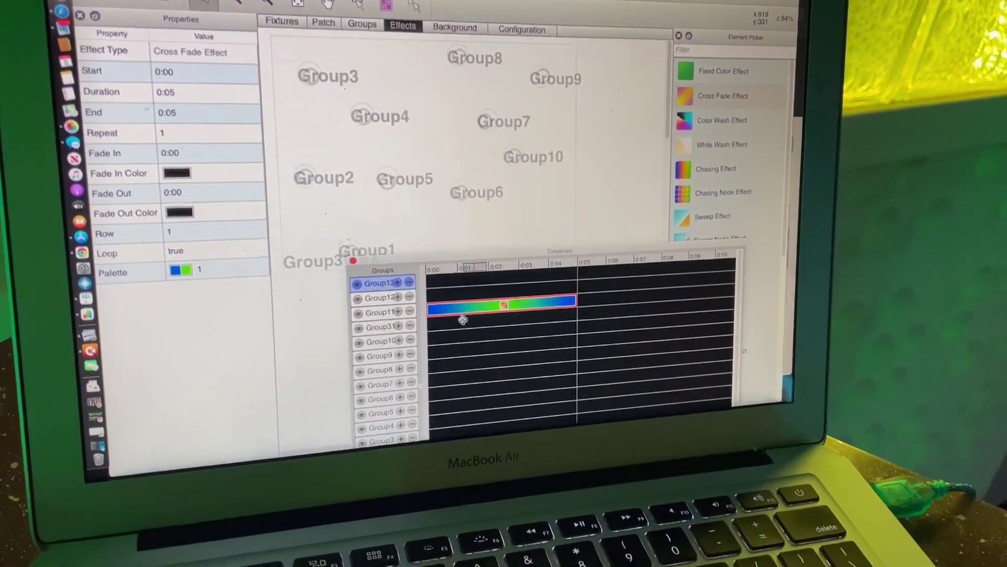
pyautogui.moveTo(460, 300); pyautogui.dragTo(461, 311)
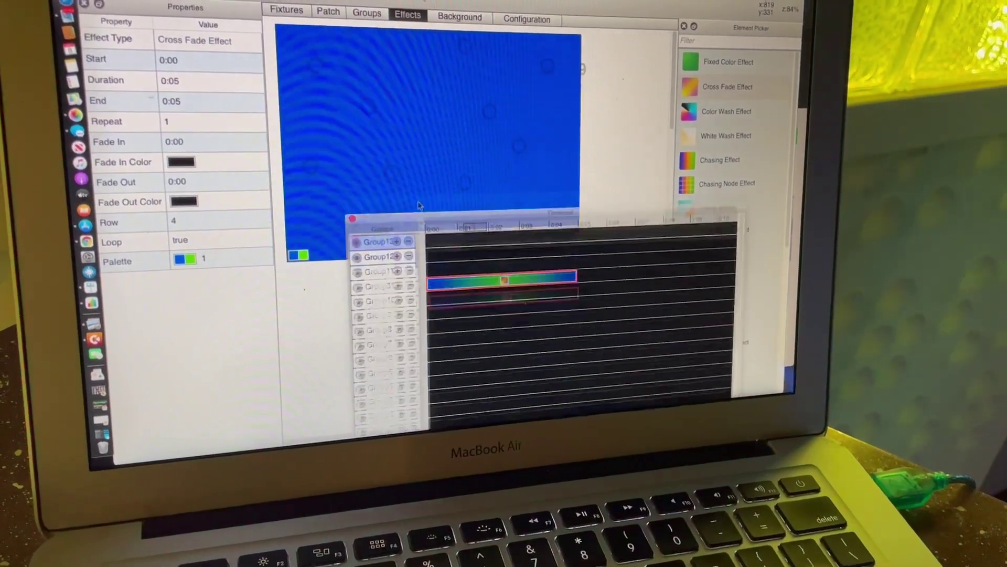
pyautogui.moveTo(417, 214); pyautogui.dragTo(425, 150)
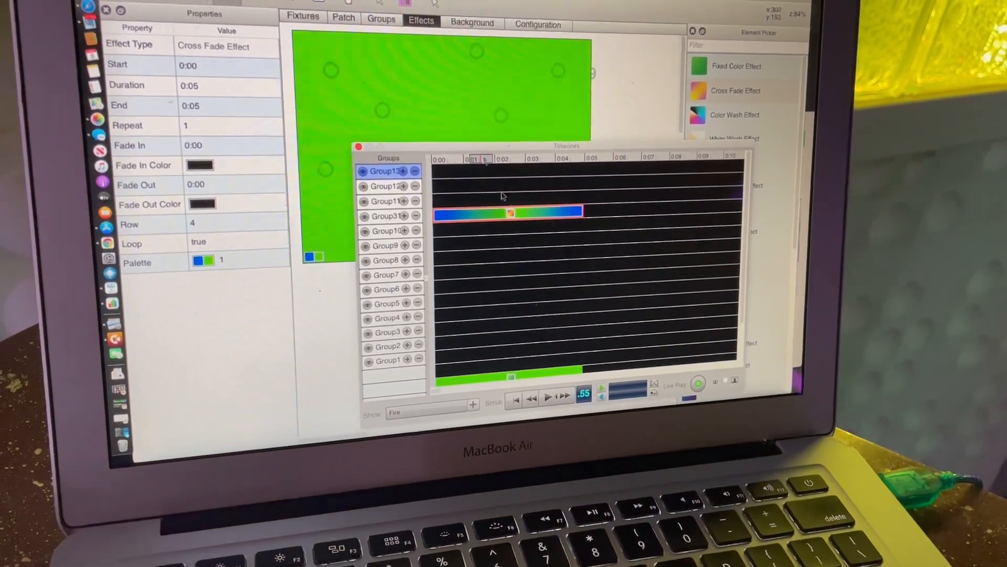
pyautogui.click(553, 400)
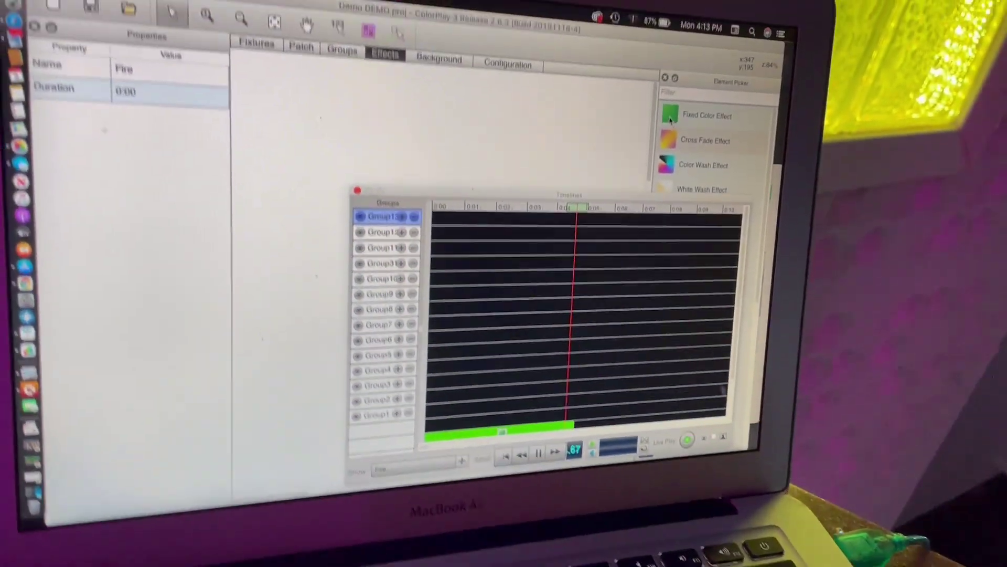
# Add green Fixed Color effects to the Group2 and Group8 rows, selecting the Group8 one
pyautogui.moveTo(671, 119); pyautogui.dragTo(528, 370)
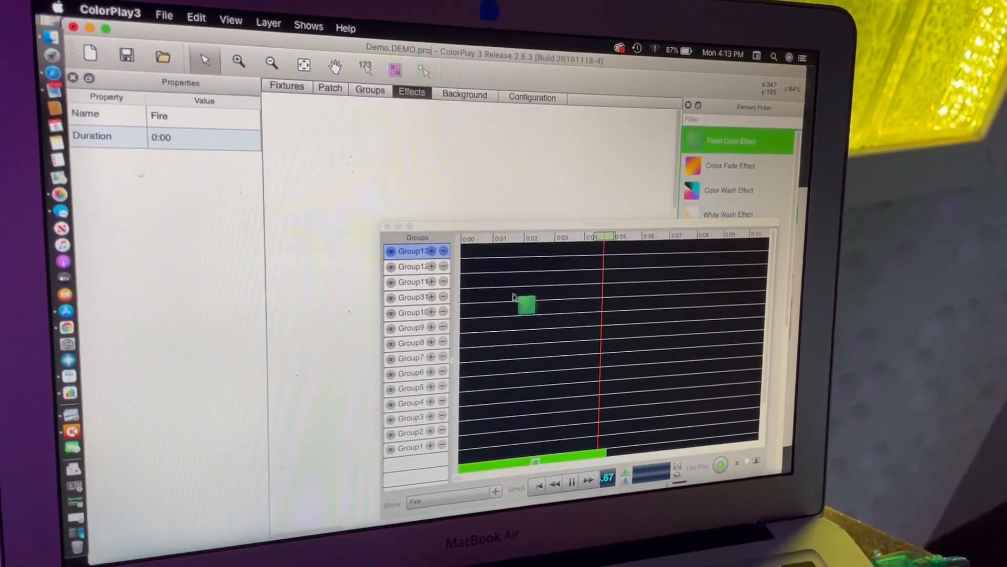
pyautogui.rightClick(711, 125)
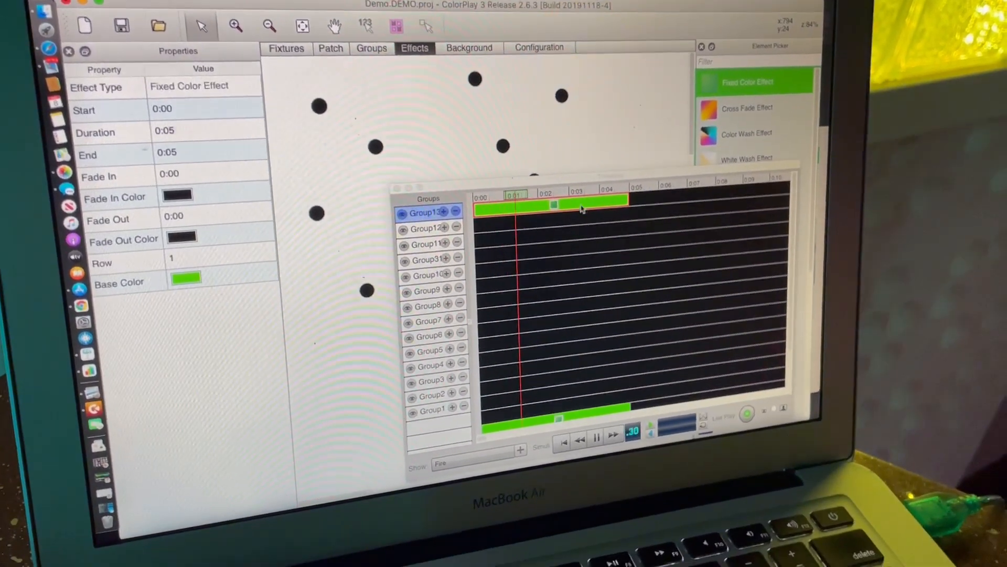
pyautogui.moveTo(582, 227); pyautogui.dragTo(606, 410)
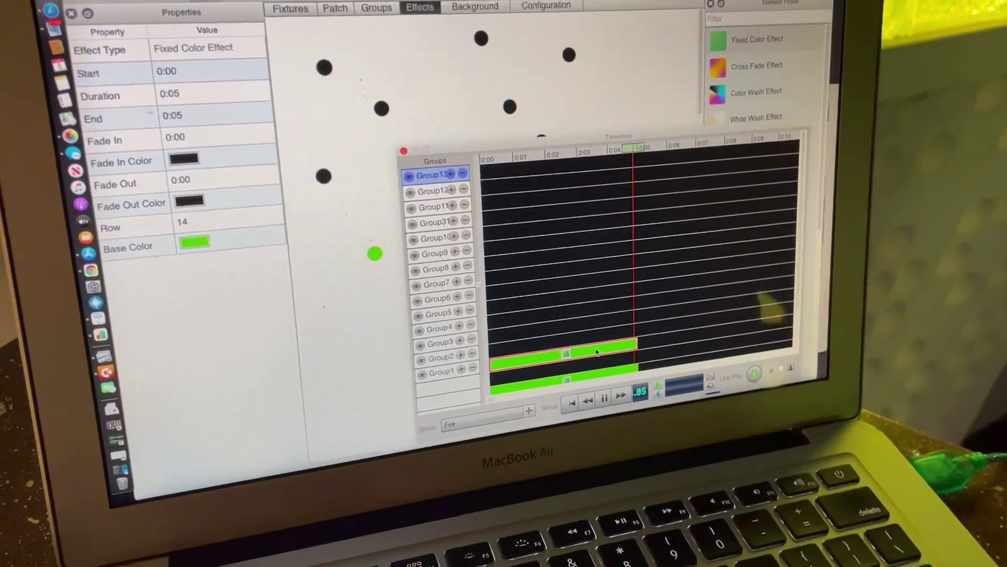
pyautogui.doubleClick(759, 27)
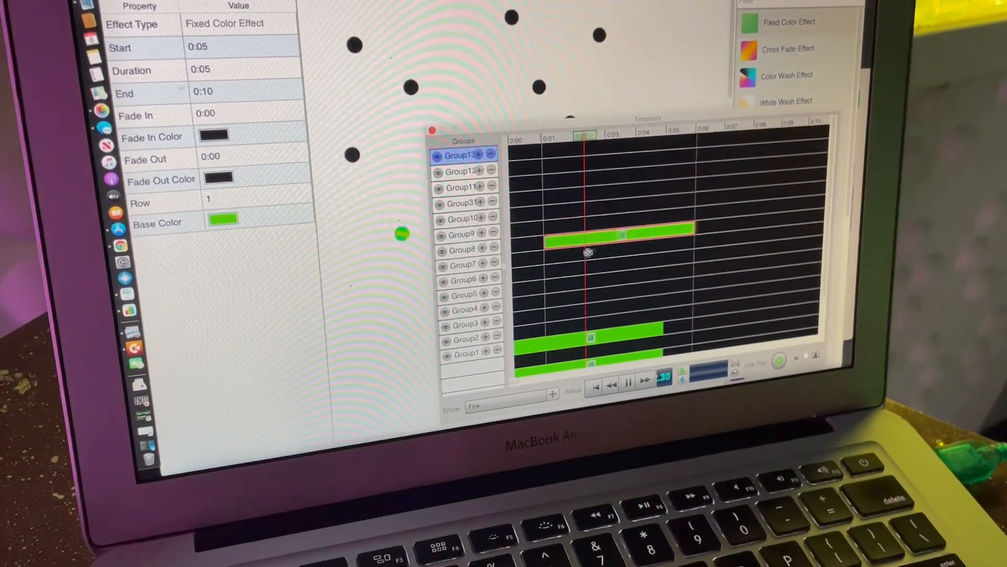
pyautogui.click(581, 239)
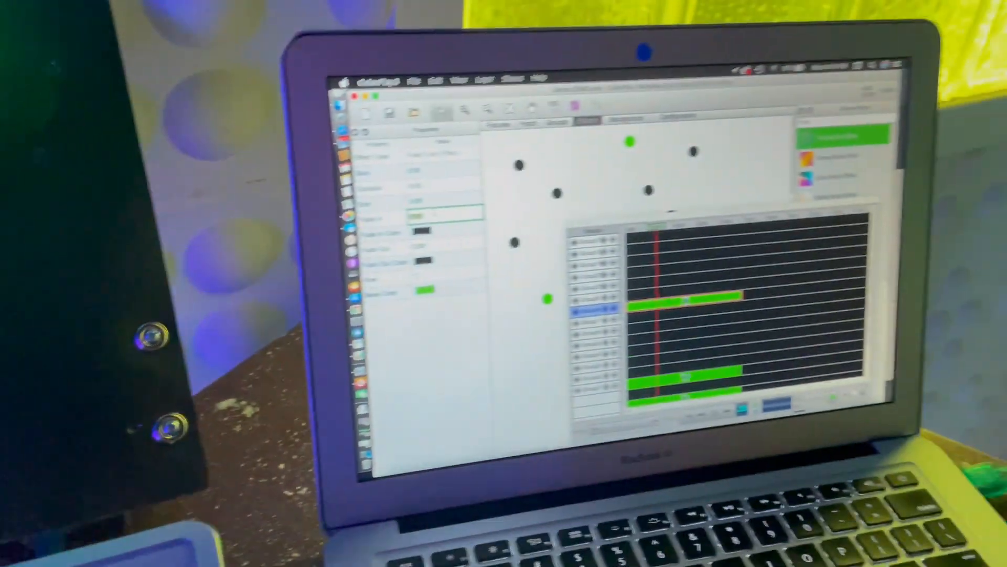
pyautogui.write('1')
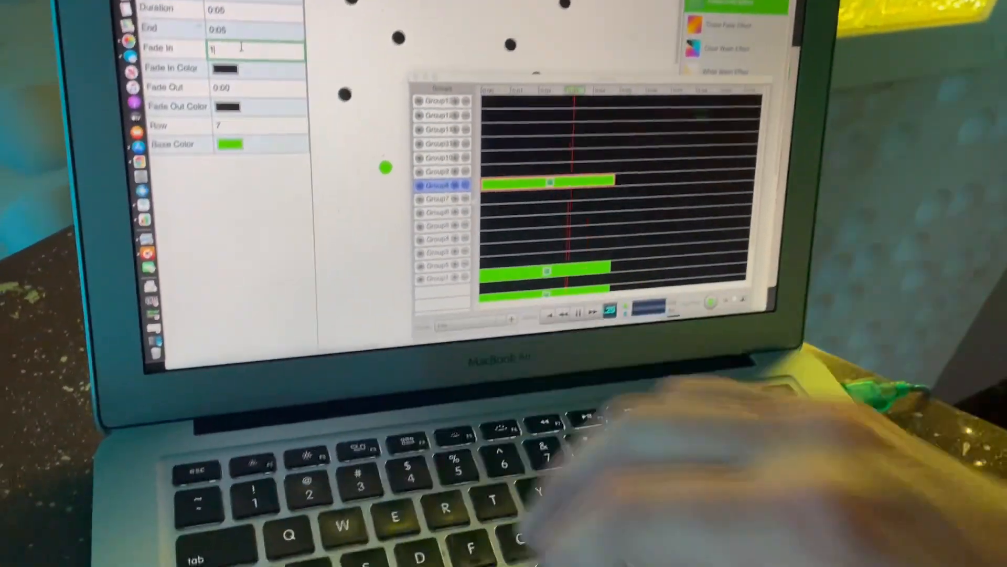
# Set the Group8 green effect's Fade In and Fade Out to 0:01 each
pyautogui.press('Return')
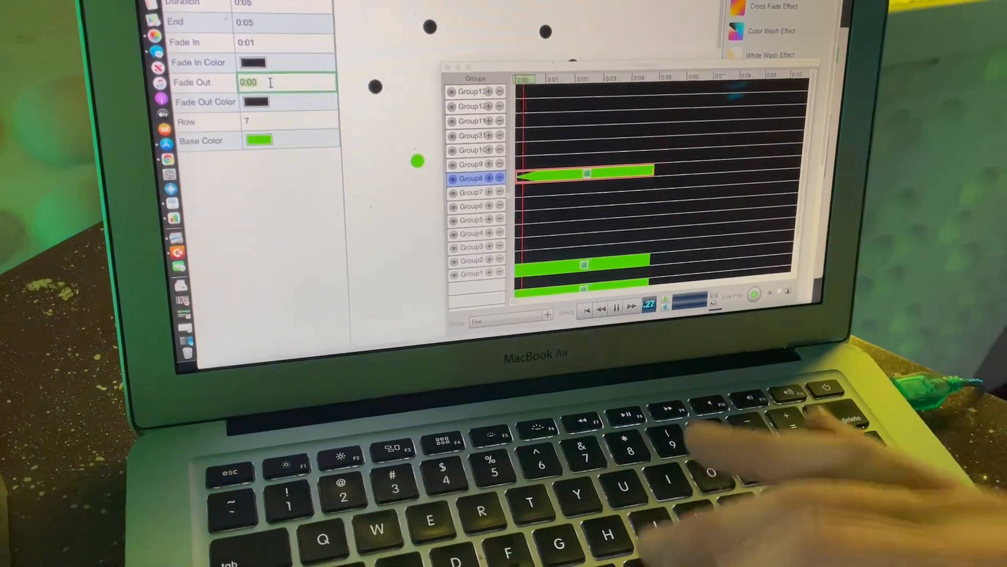
pyautogui.write('1')
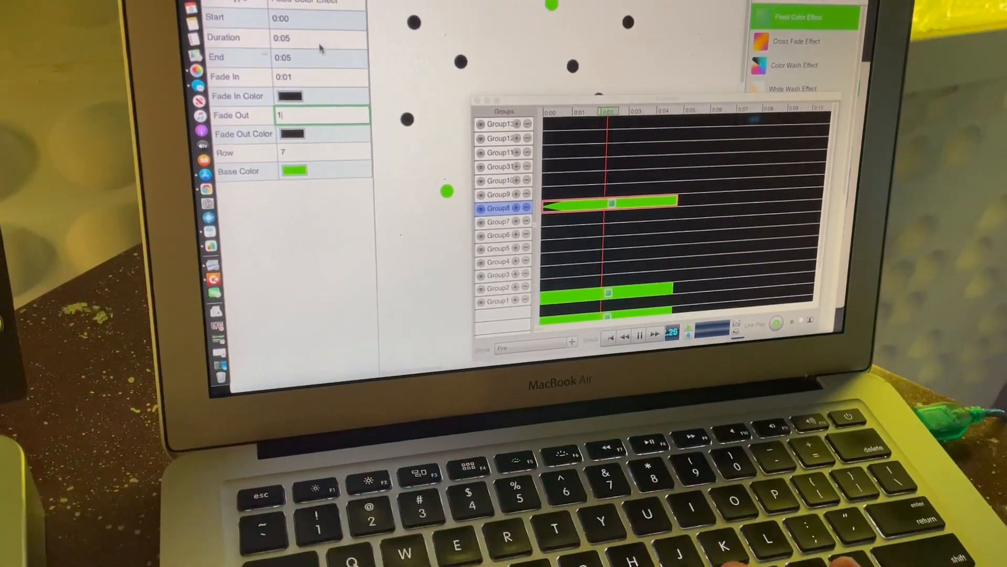
pyautogui.press('Return')
pyautogui.click(321, 40)
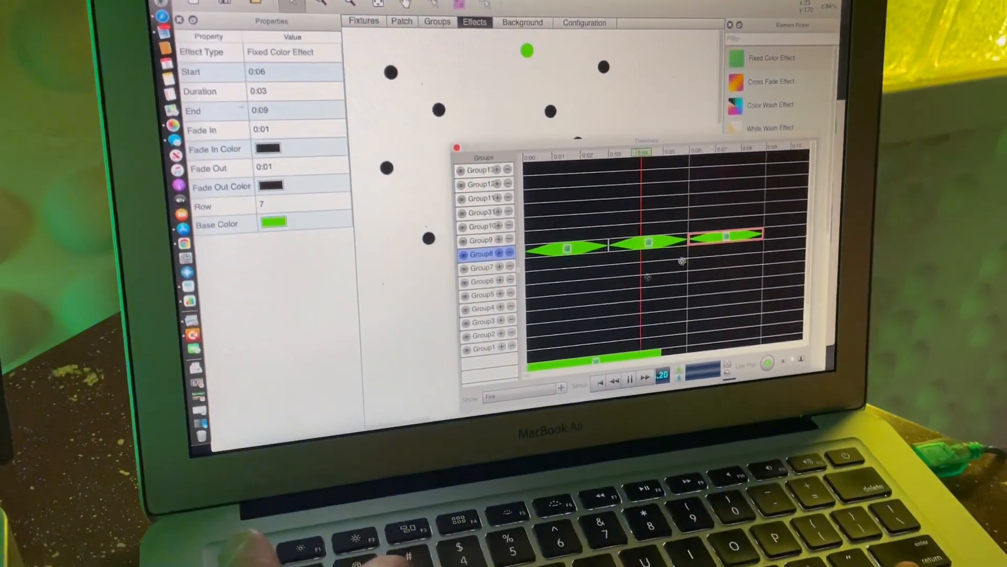
# Move the green breathing effects onto the Group7 and neighbouring rows, aligned at 0:00
pyautogui.moveTo(731, 257); pyautogui.dragTo(593, 293)
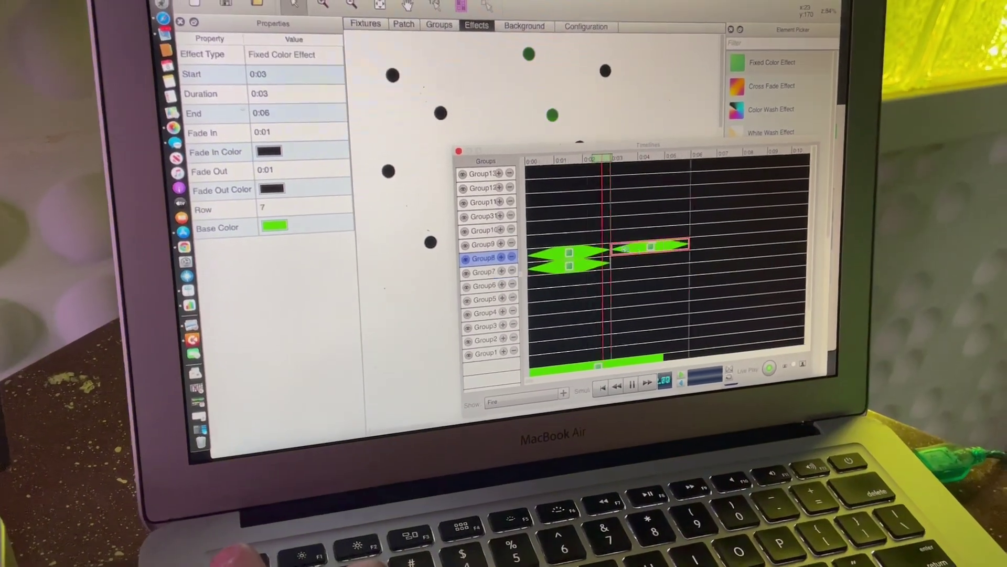
pyautogui.moveTo(666, 228); pyautogui.dragTo(583, 236)
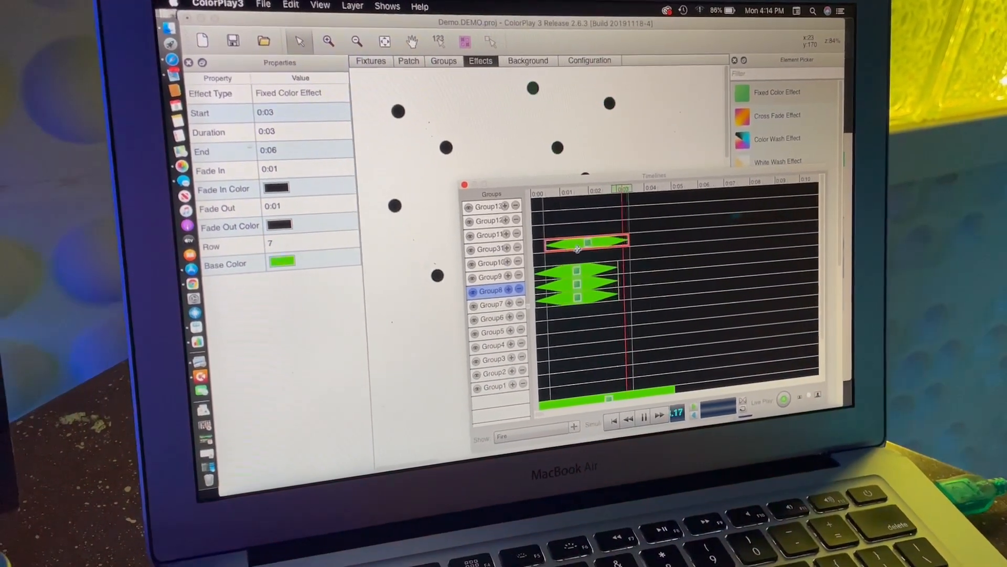
pyautogui.click(581, 262)
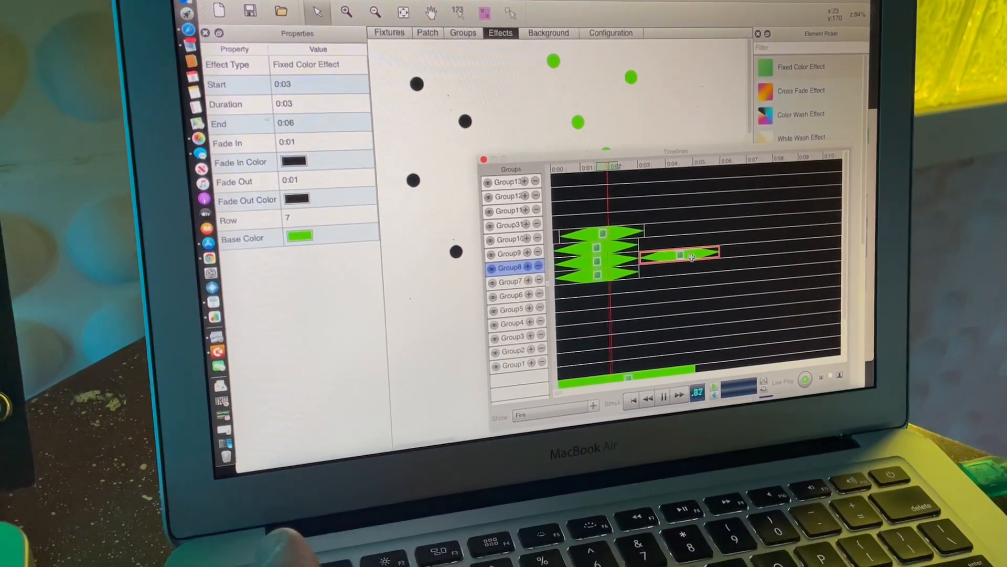
pyautogui.moveTo(624, 223); pyautogui.dragTo(598, 228)
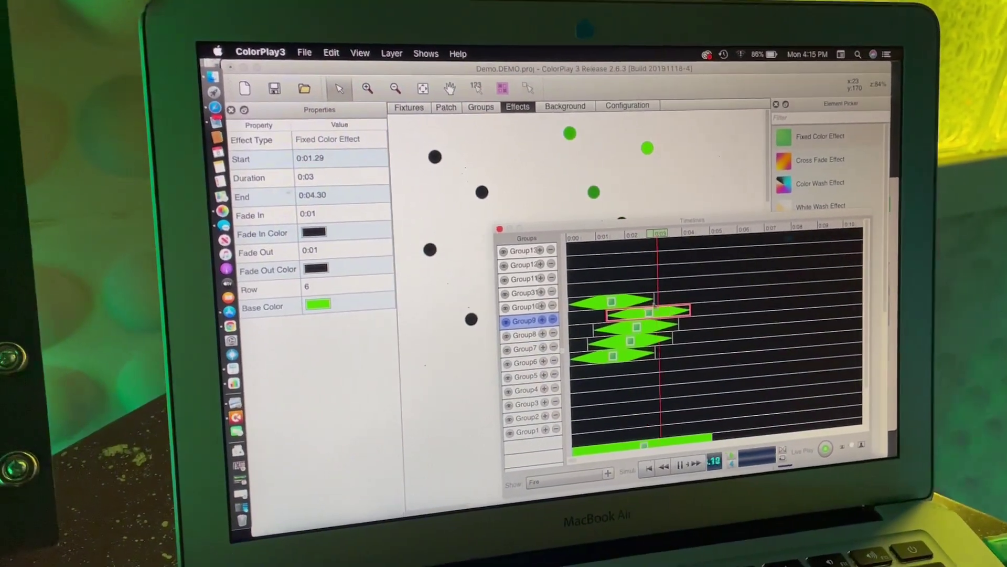
# Select the staggered breathing effect on the Group10 row
pyautogui.click(606, 303)
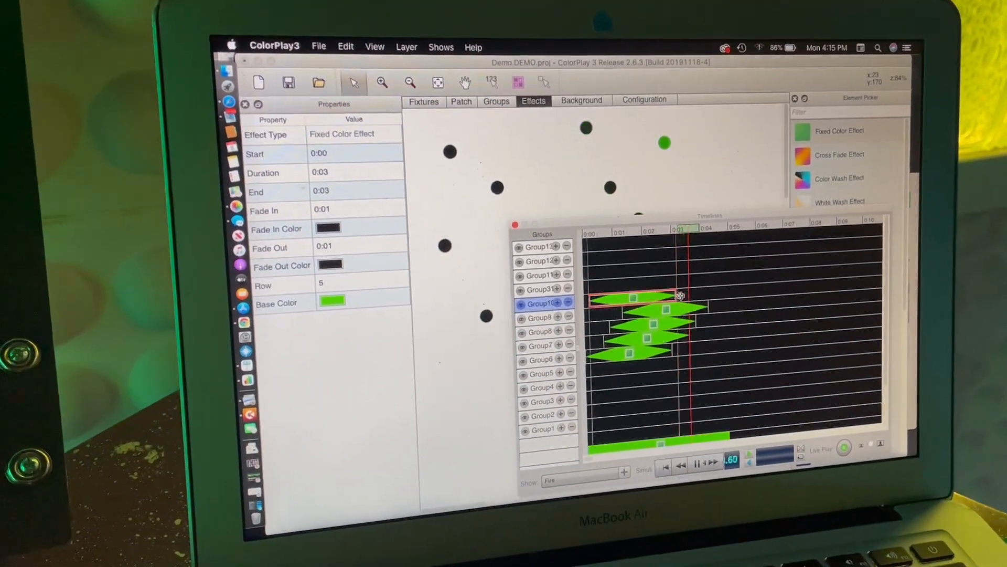